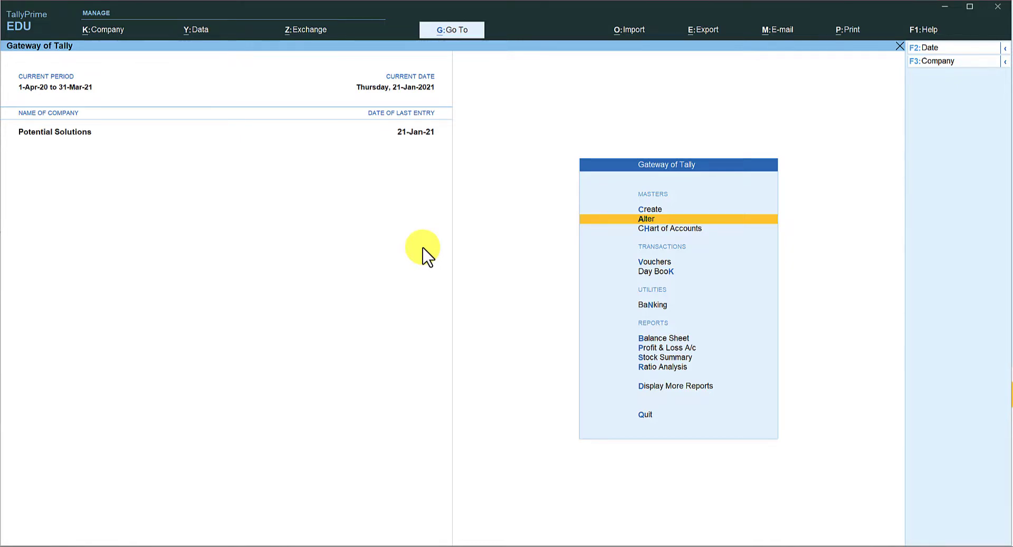
# Open the India Mart ledger for alteration from the ledger list
pyautogui.press('Return')
pyautogui.press('Down')
pyautogui.press('Return')
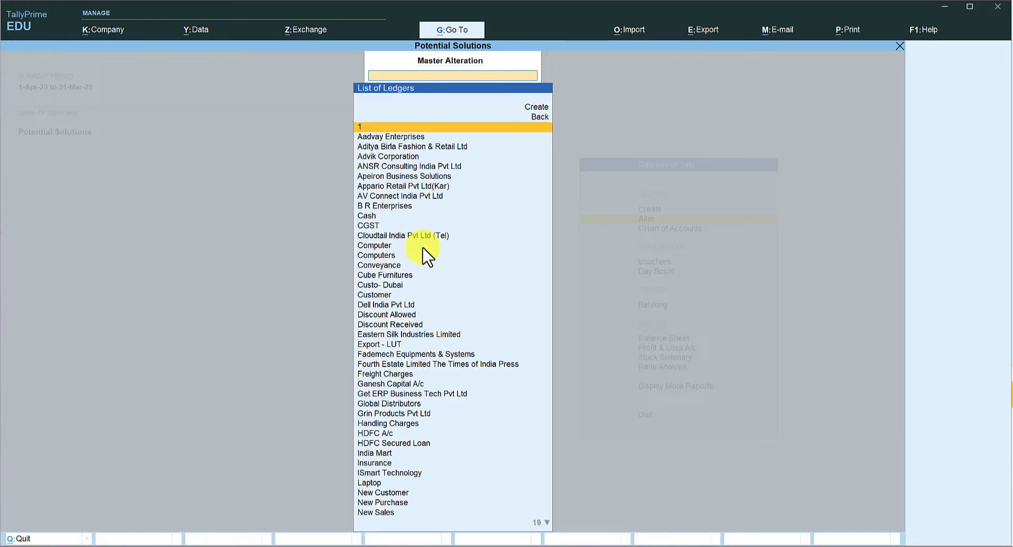
pyautogui.write('ind')
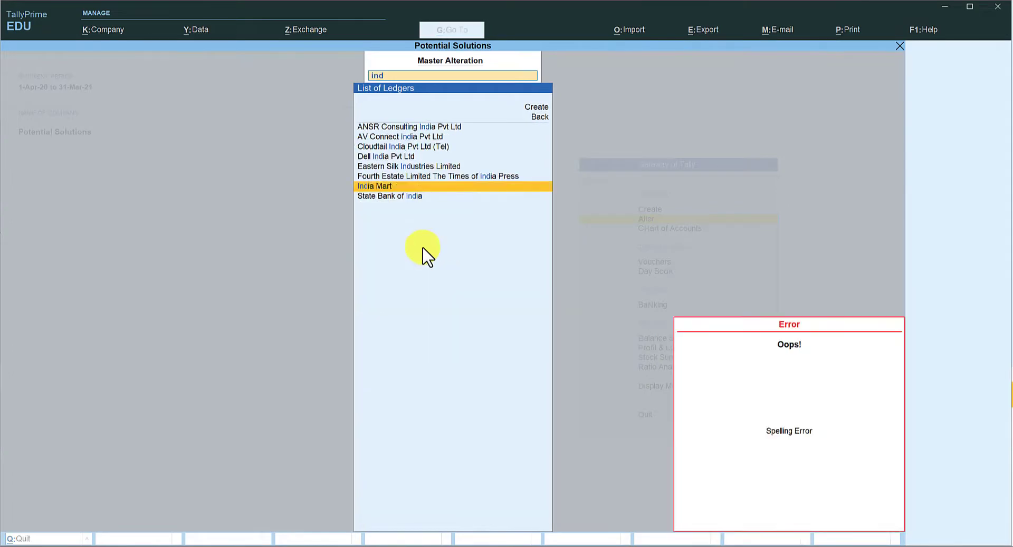
pyautogui.press('Return')
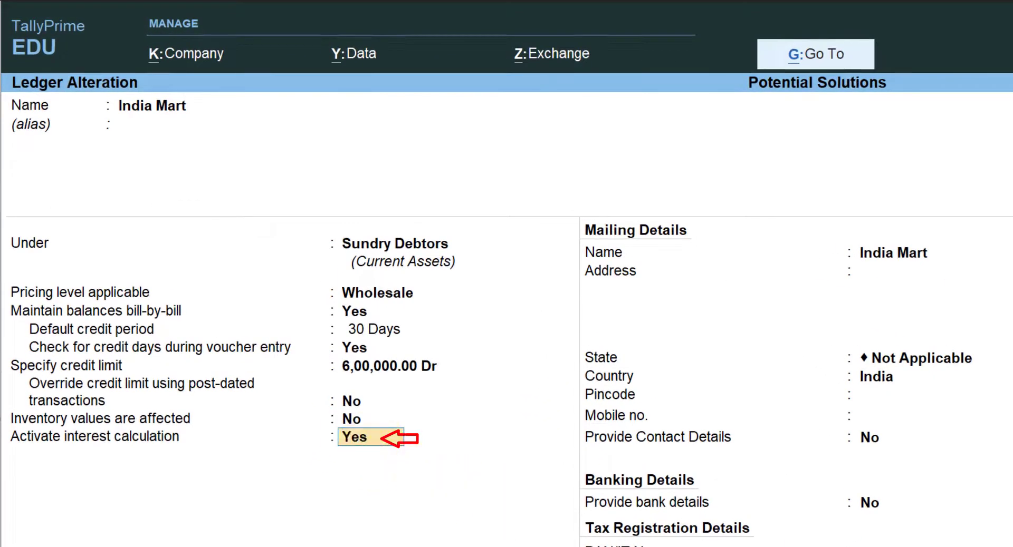
# Review the ledger's interest parameters, accept them and the ledger unchanged, and return to the Gateway of Tally
pyautogui.press('Return')
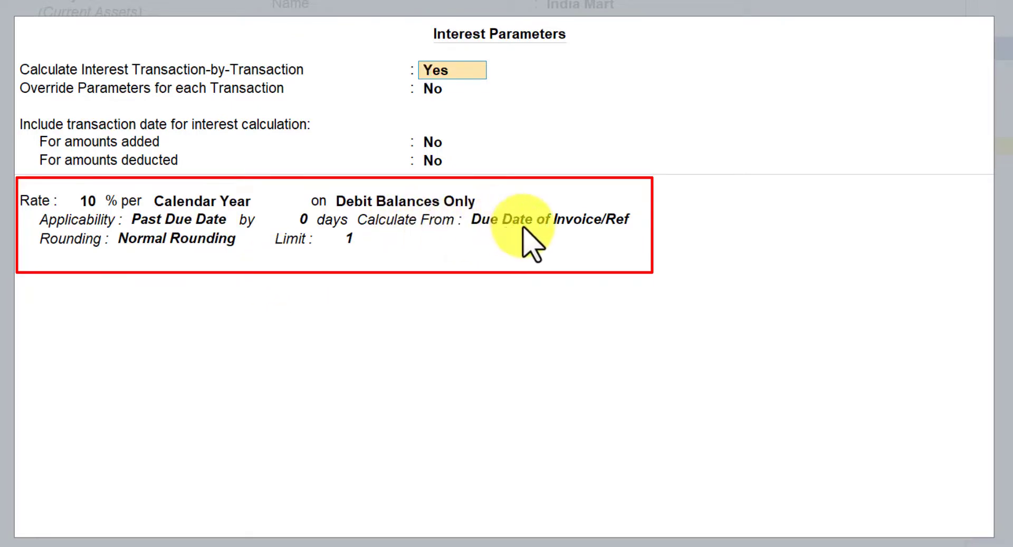
pyautogui.click(190, 240)
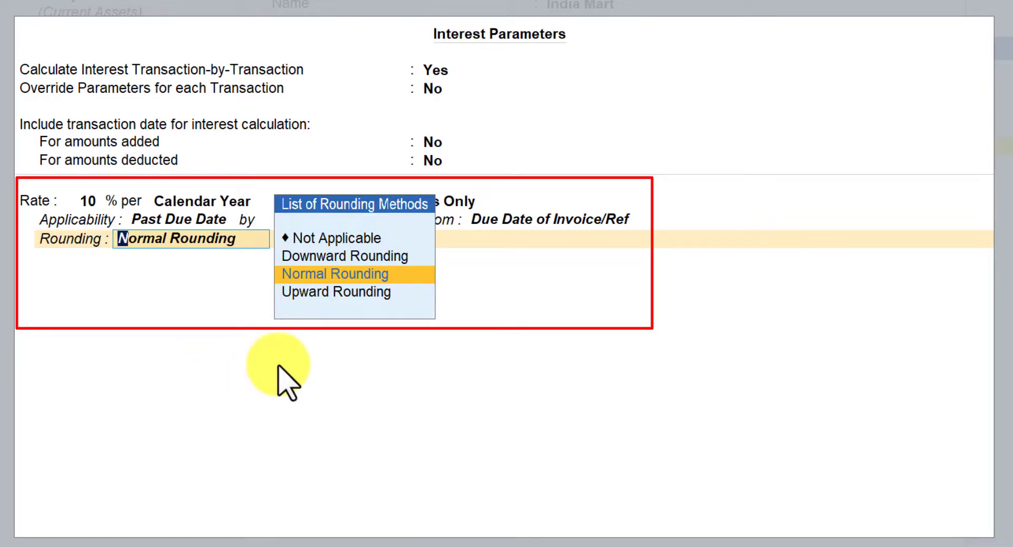
pyautogui.press('Return')
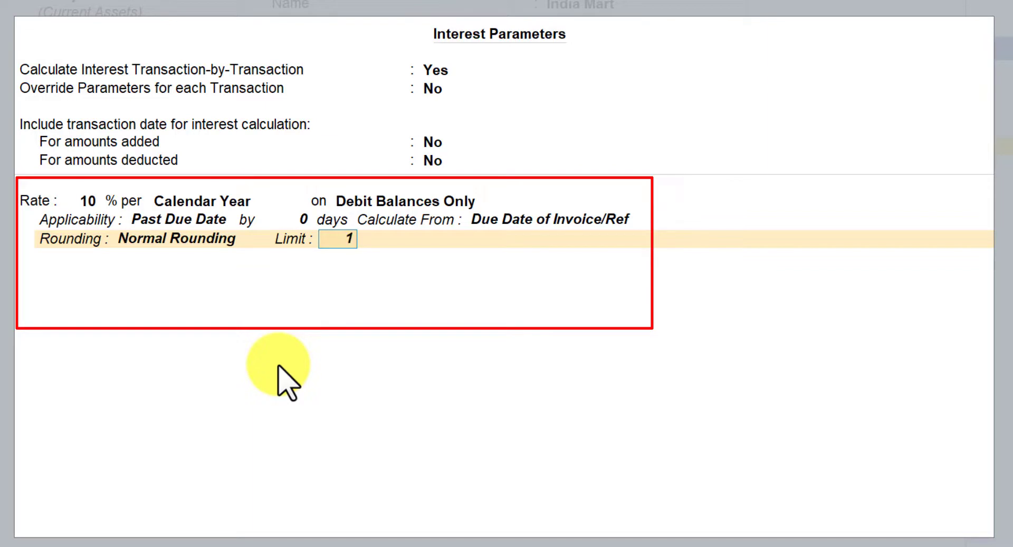
pyautogui.press('Return')
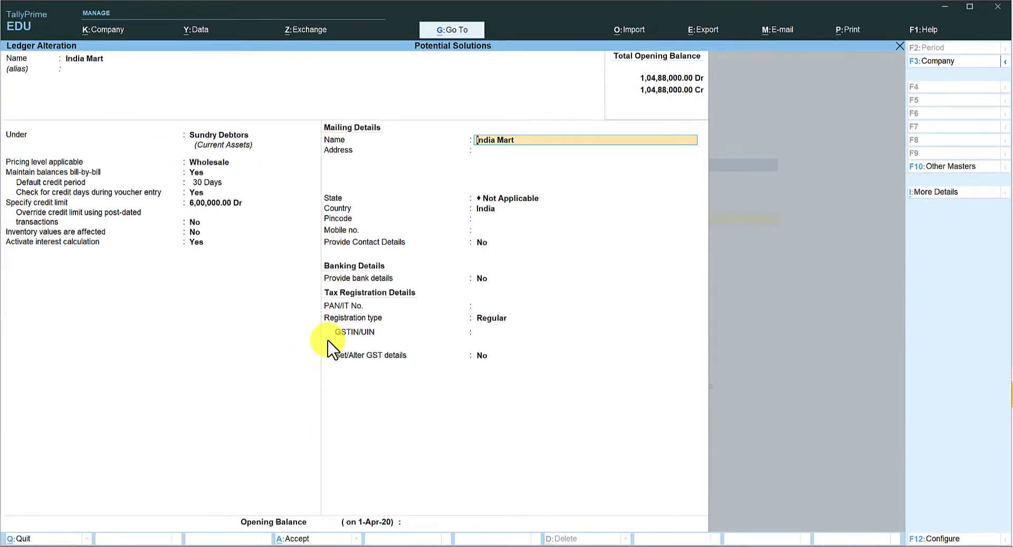
pyautogui.press('ctrl')
pyautogui.hotkey('ctrl', 'a')
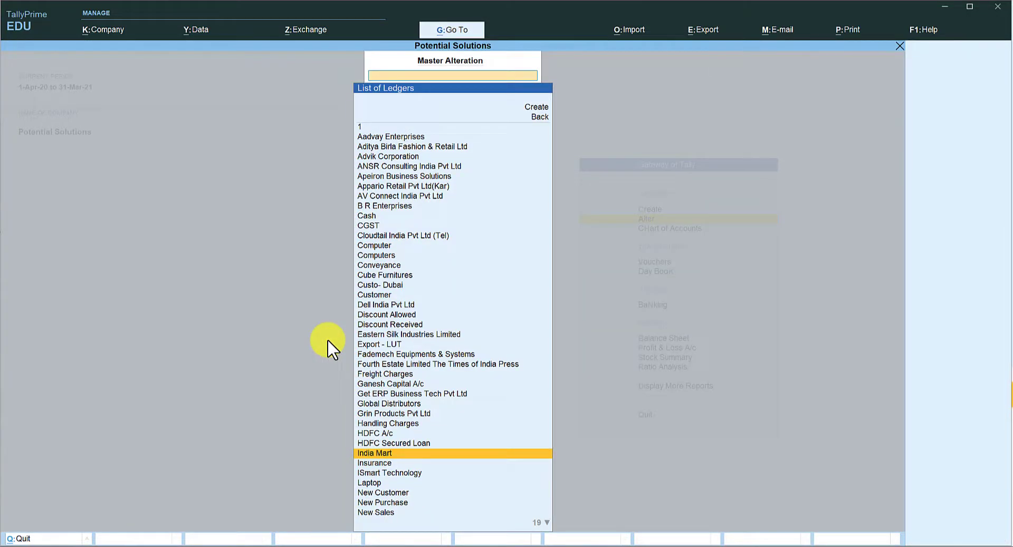
pyautogui.press('Escape')
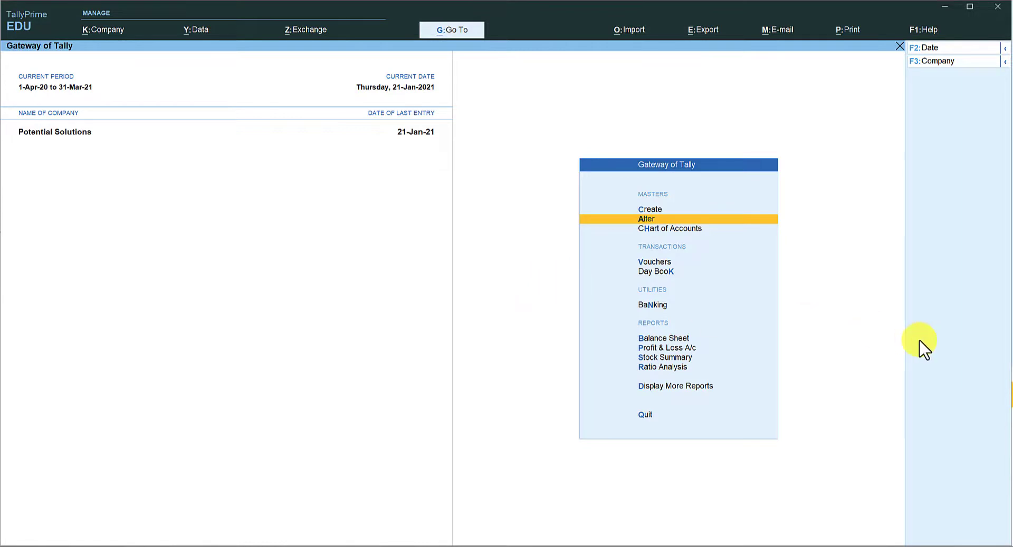
# Open the Ledger Interest Calculation report for the India Mart ledger
pyautogui.click(461, 31)
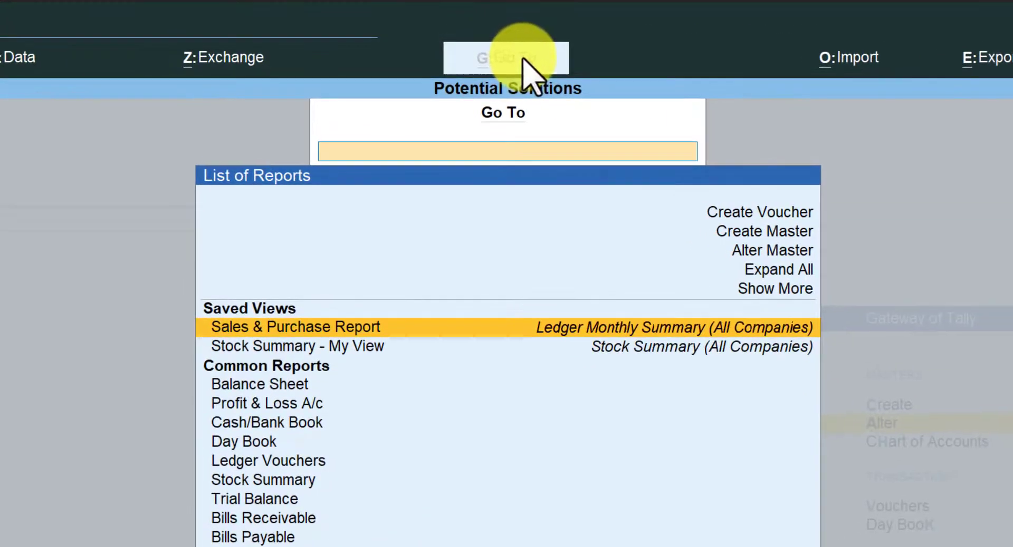
pyautogui.write('Inter')
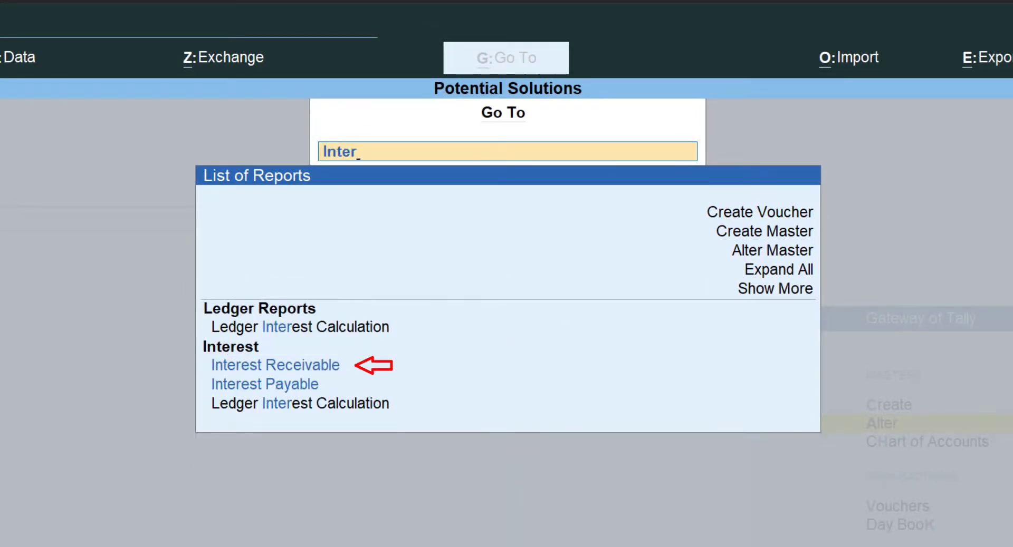
pyautogui.press('Down')
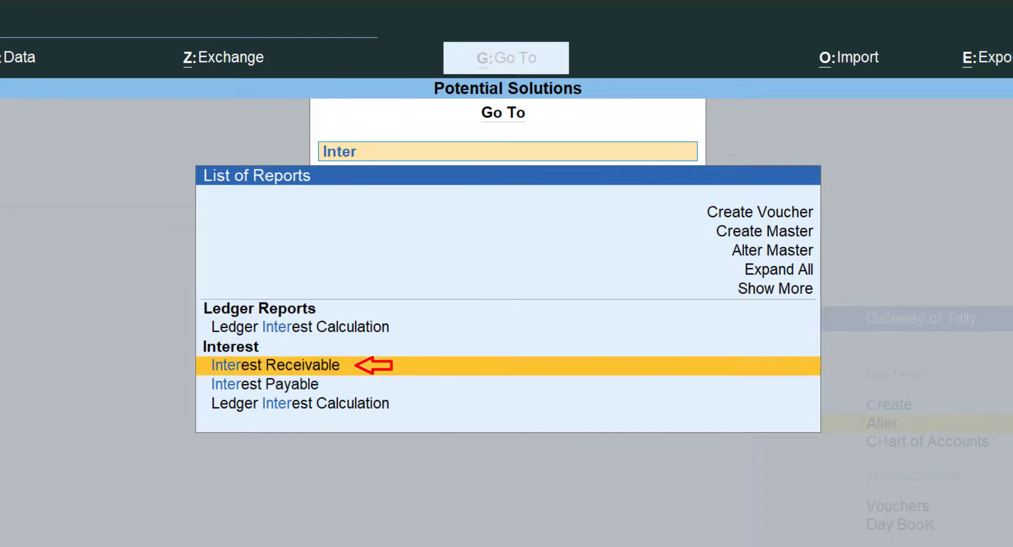
pyautogui.press('Up')
pyautogui.press('Up')
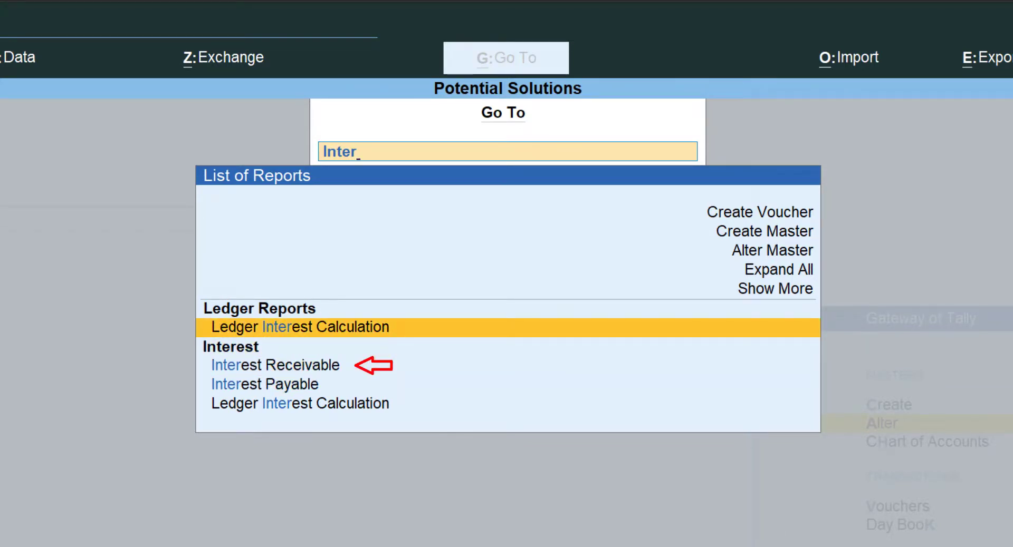
pyautogui.press('Down')
pyautogui.press('Down')
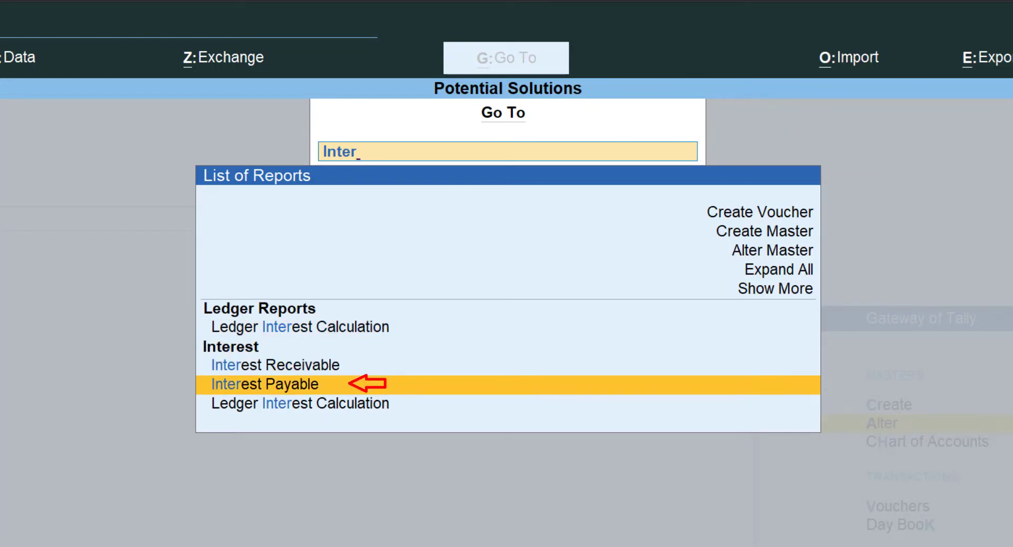
pyautogui.press('Up')
pyautogui.press('Up')
pyautogui.press('Up')
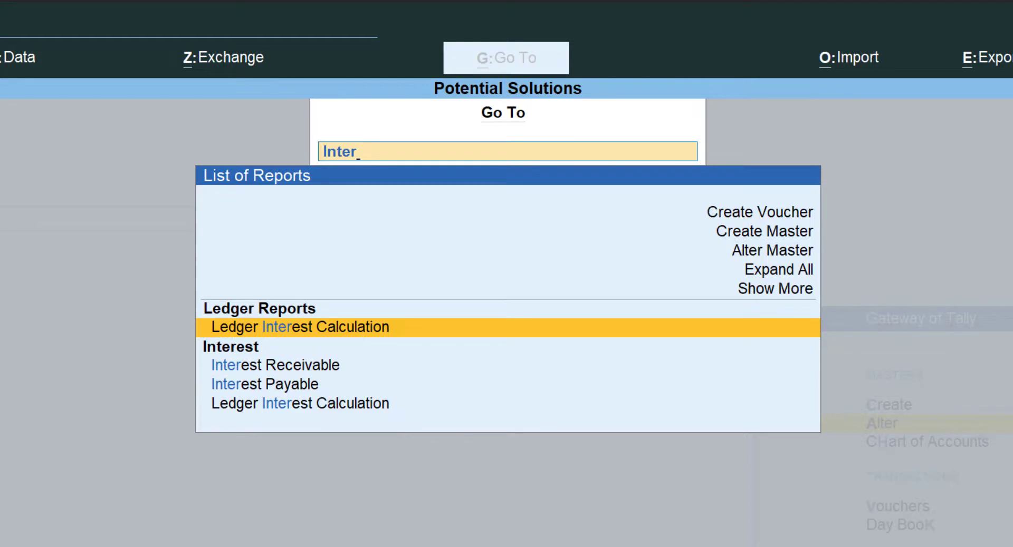
pyautogui.press('Return')
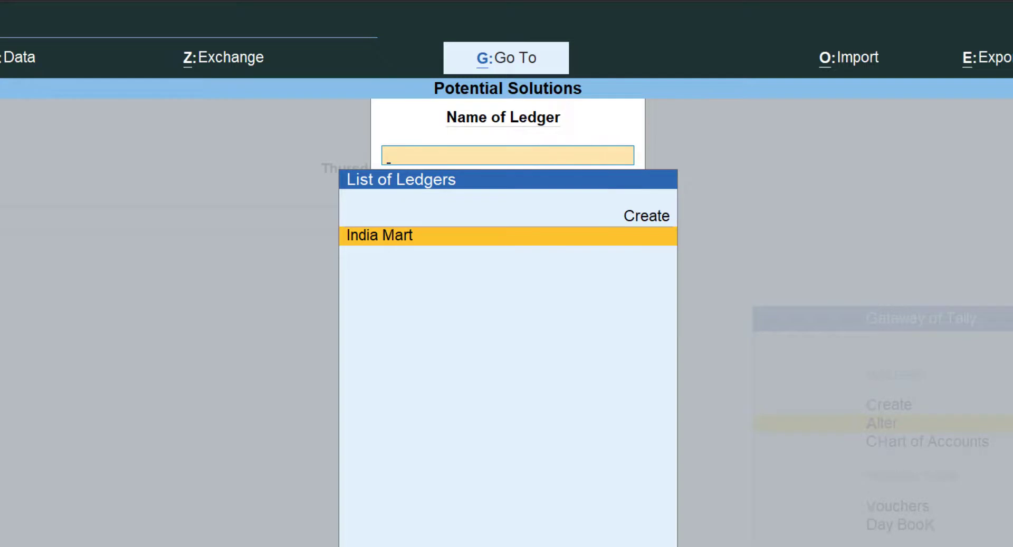
pyautogui.press('Return')
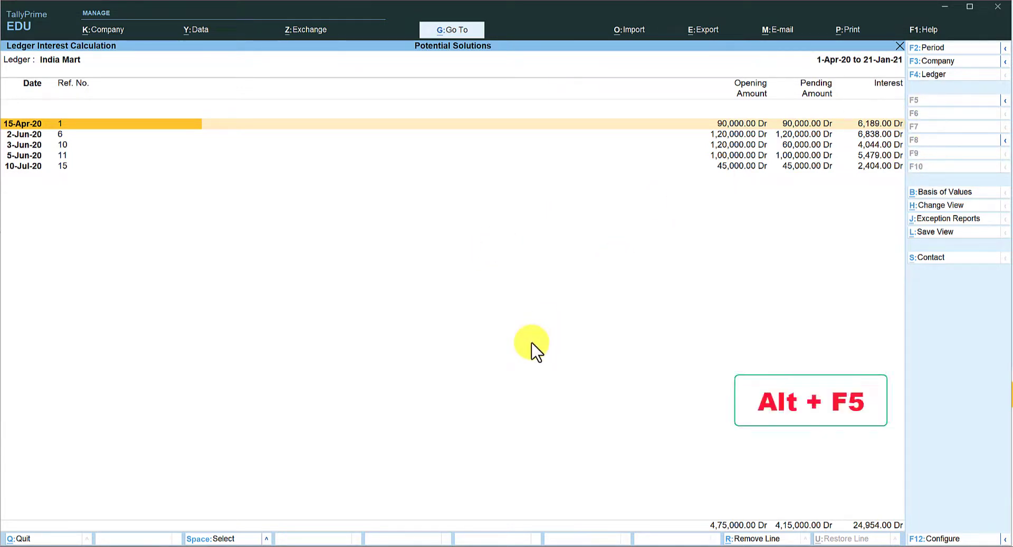
# Switch the interest report to detailed view, then close it
pyautogui.press('alt')
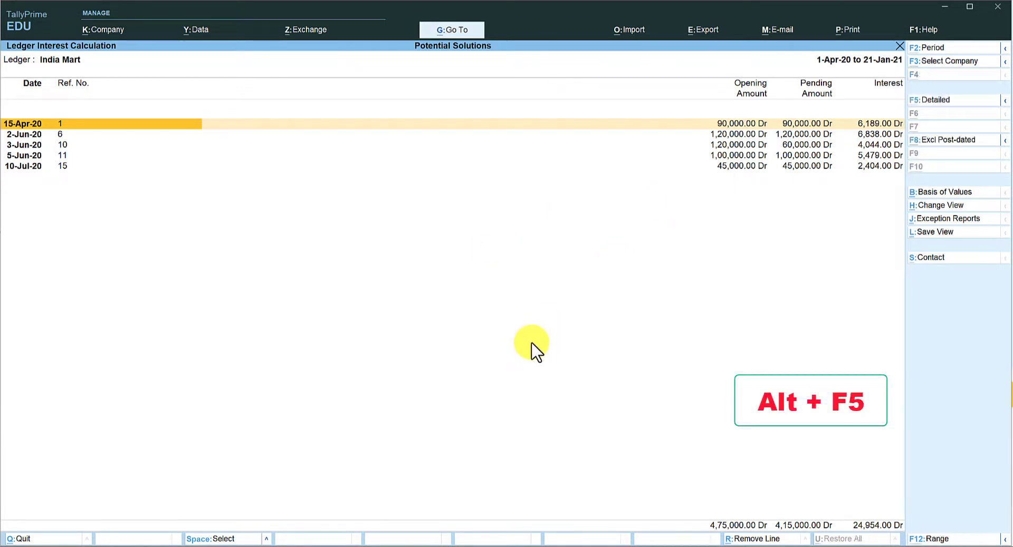
pyautogui.hotkey('alt', 'F5')
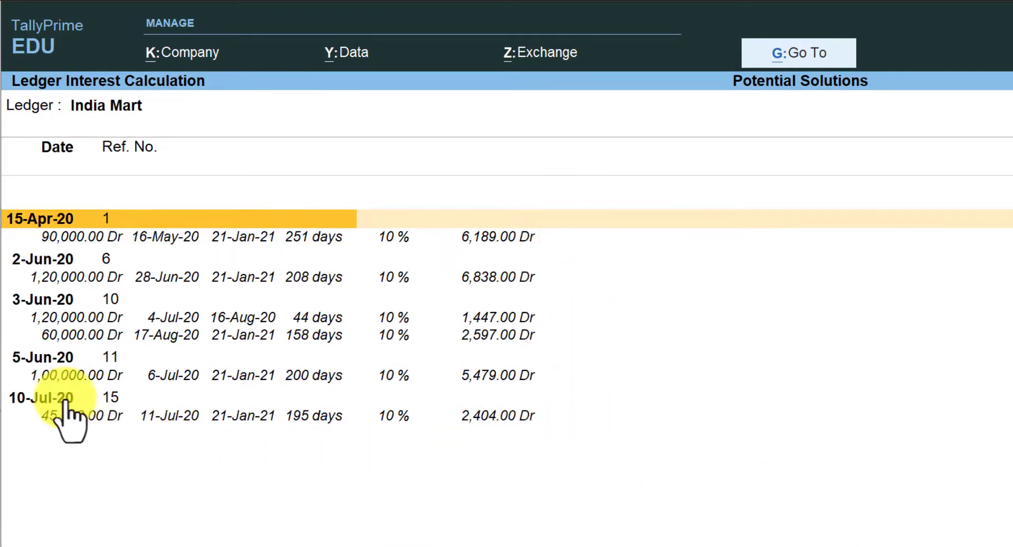
pyautogui.press('Escape')
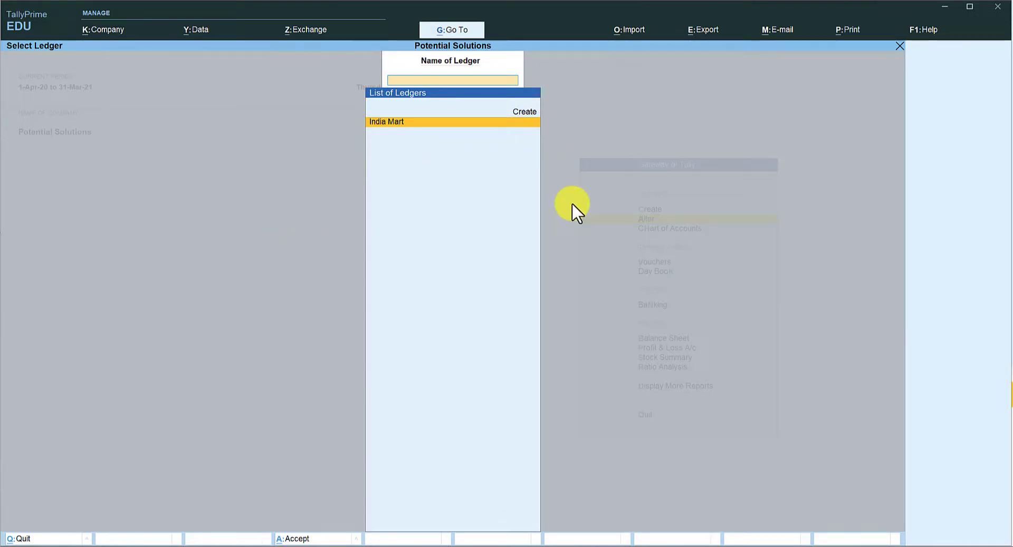
# Open the India Mart ledger for alteration again through Go To and Alter Master
pyautogui.click(452, 32)
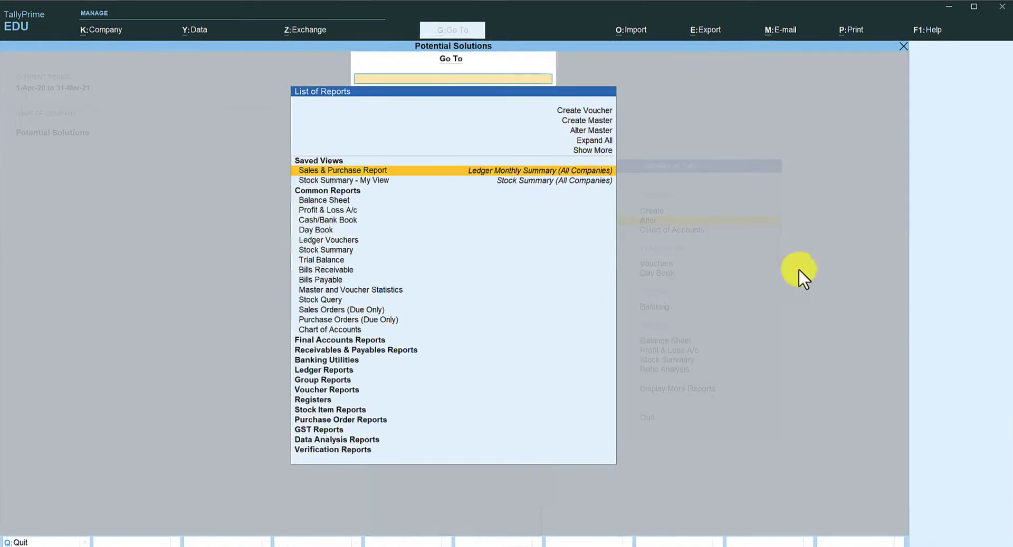
pyautogui.press('Up')
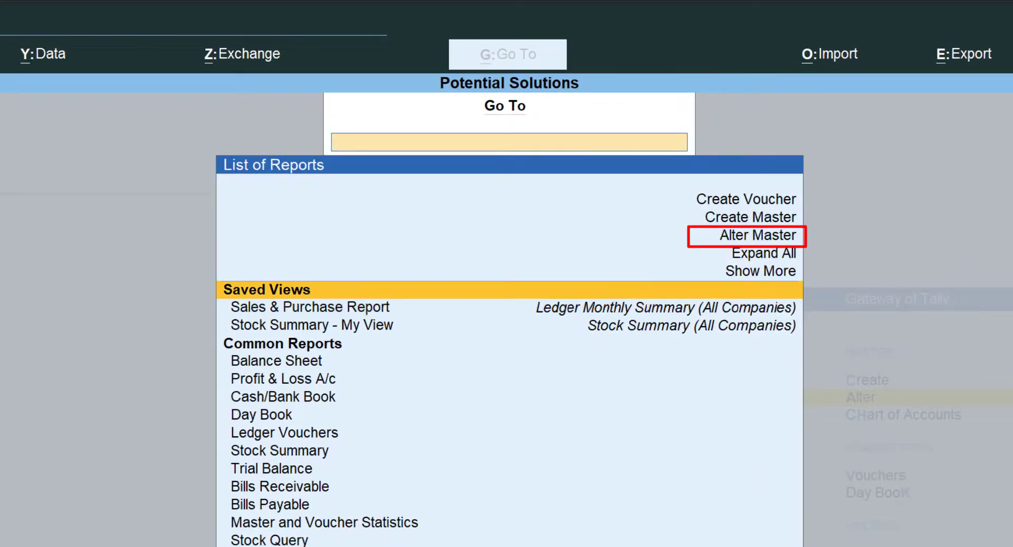
pyautogui.press('Up')
pyautogui.press('Up')
pyautogui.press('Return')
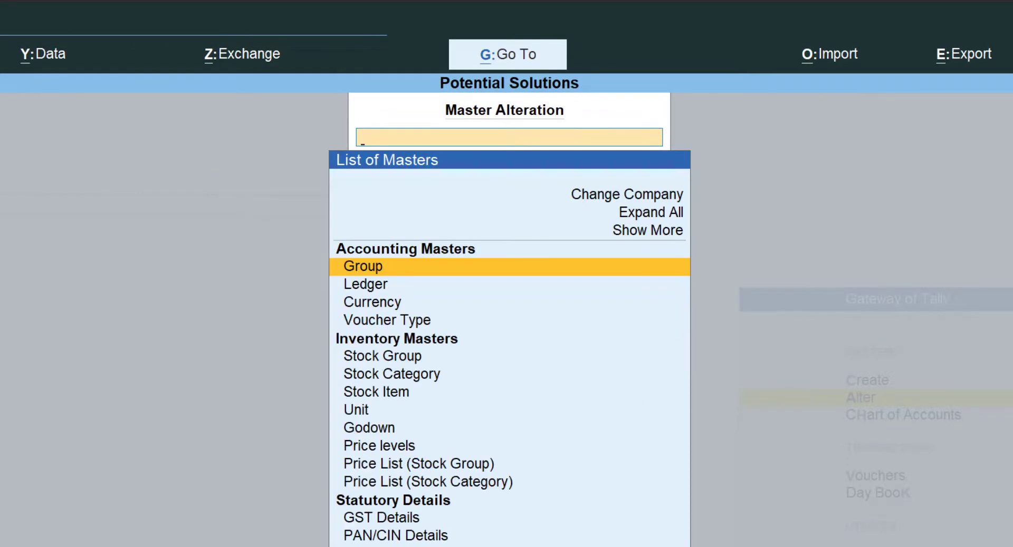
pyautogui.press('Down')
pyautogui.press('Return')
pyautogui.write('Ind')
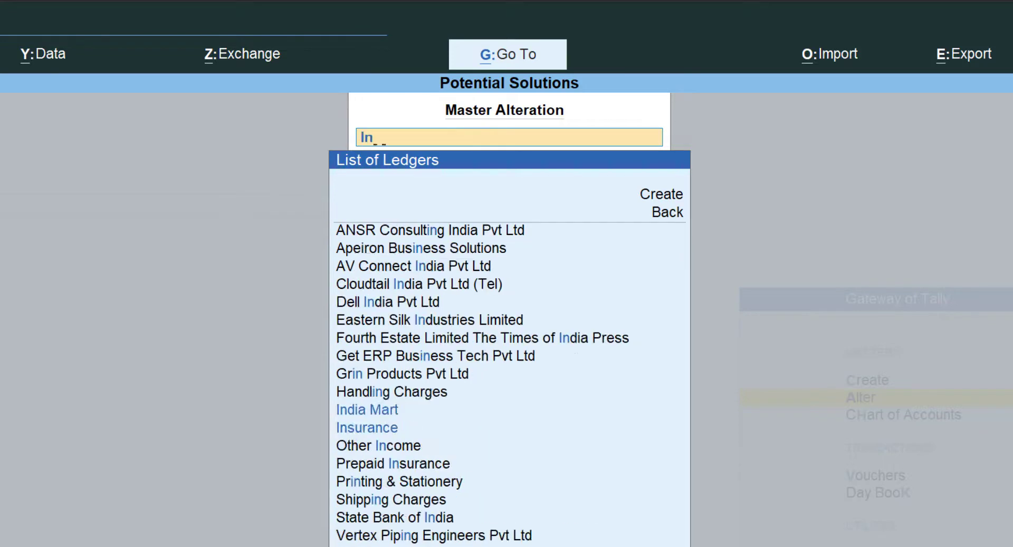
pyautogui.press('Return')
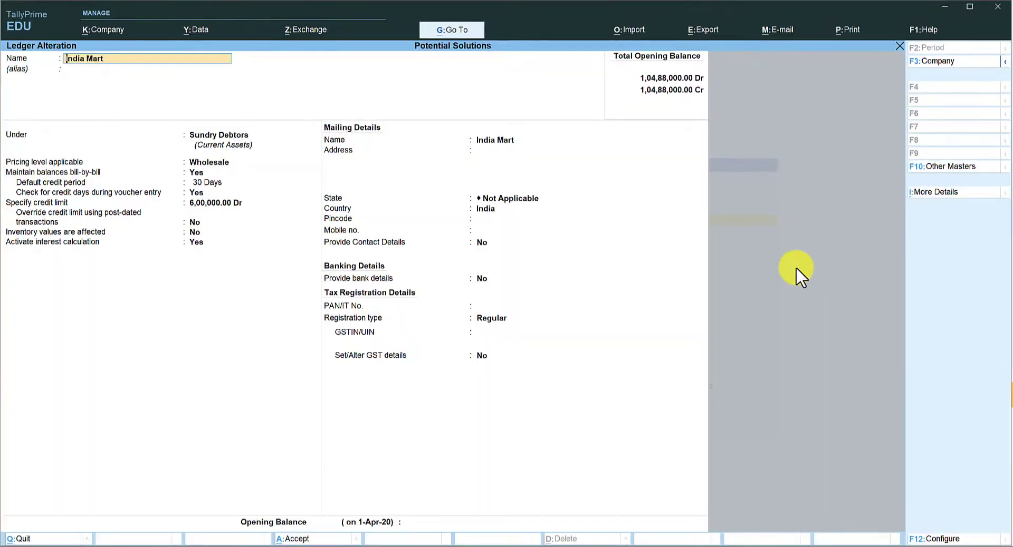
# Open the interest parameters and set Calculate Interest Transaction-by-Transaction to No
pyautogui.click(201, 243)
pyautogui.press('Return')
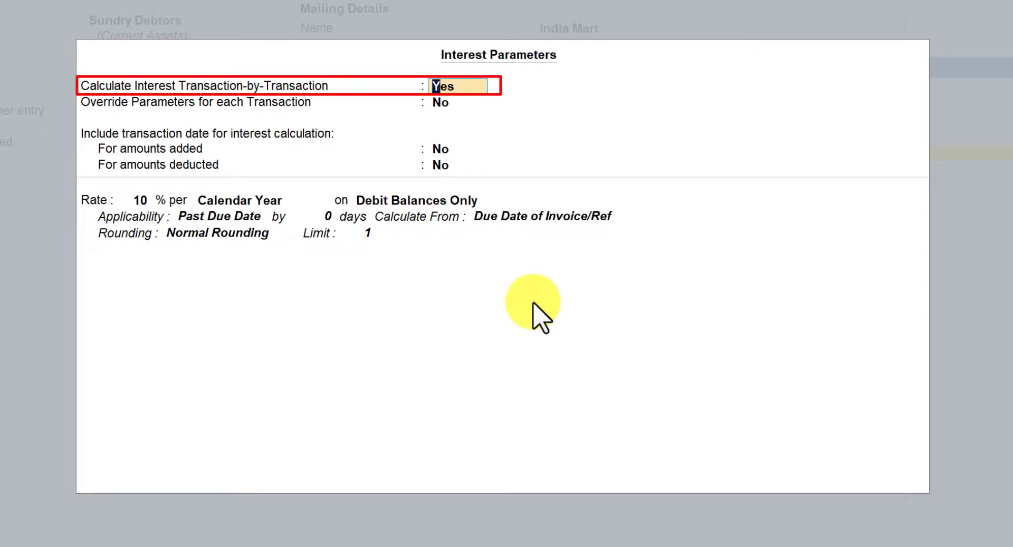
pyautogui.write('n')
pyautogui.press('Return')
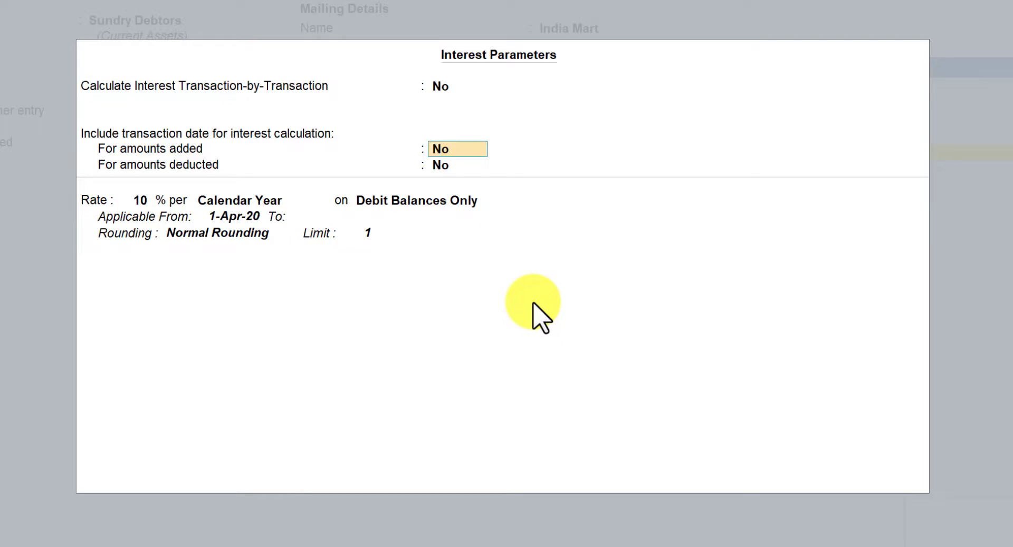
# Keep the 10% rate on debit balances and set its applicability from 1-Apr-20 to 31-Dec-20
pyautogui.press('Return')
pyautogui.press('Return')
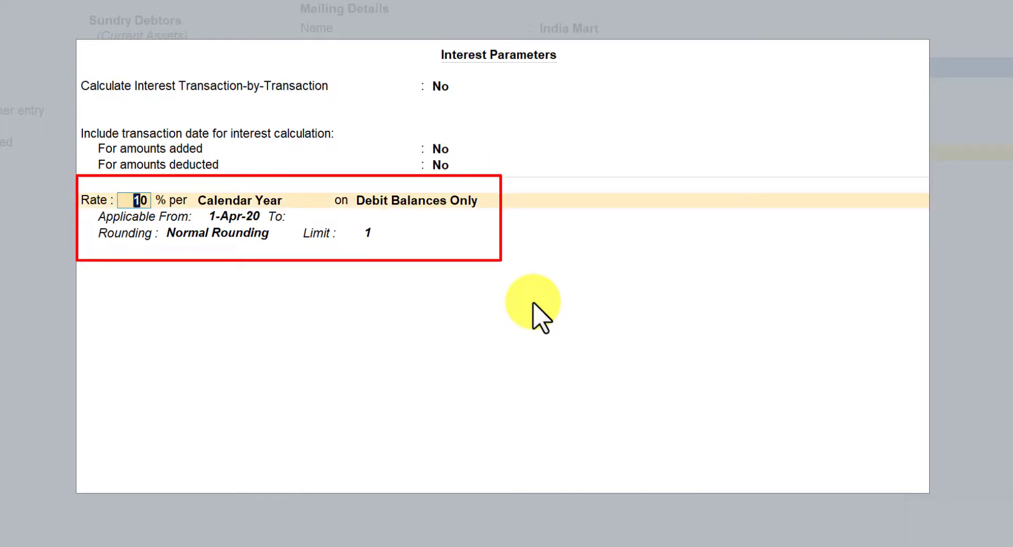
pyautogui.press('Return')
pyautogui.press('Return')
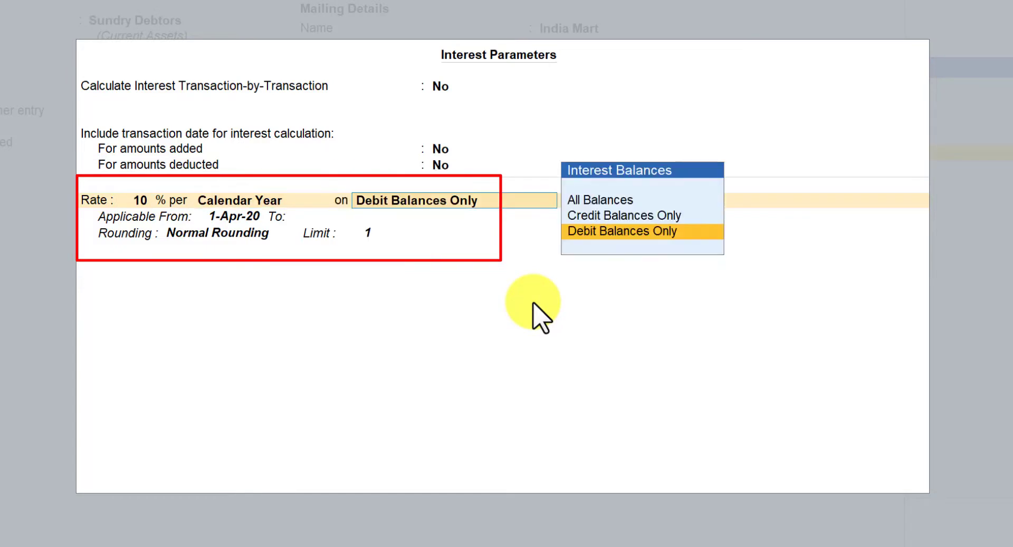
pyautogui.press('Return')
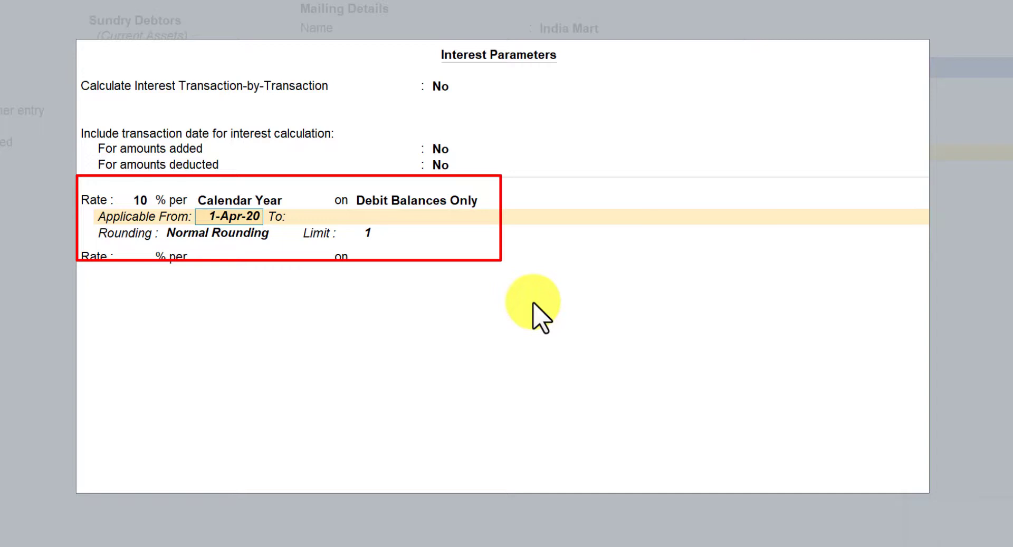
pyautogui.press('Return')
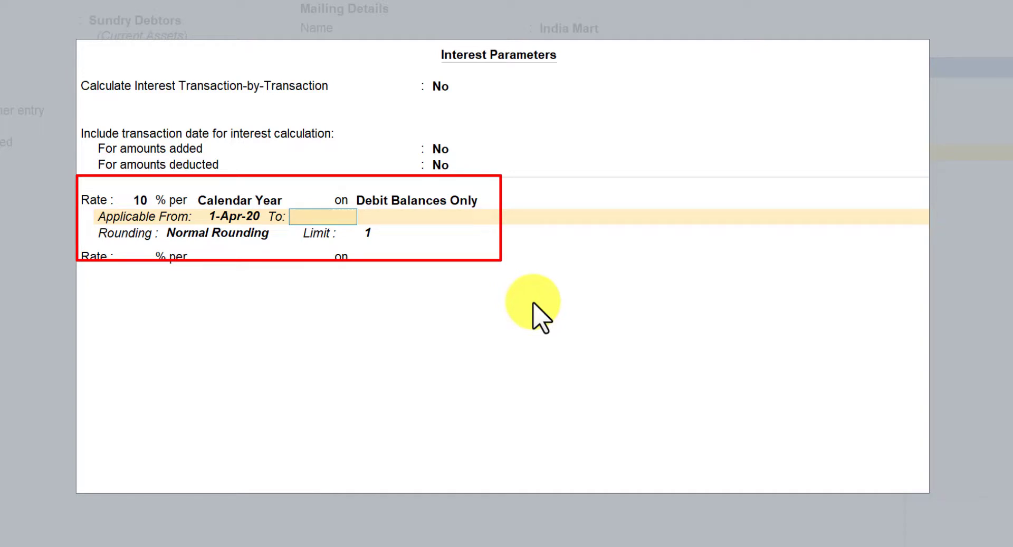
pyautogui.write('31-12')
pyautogui.press('Return')
pyautogui.press('Return')
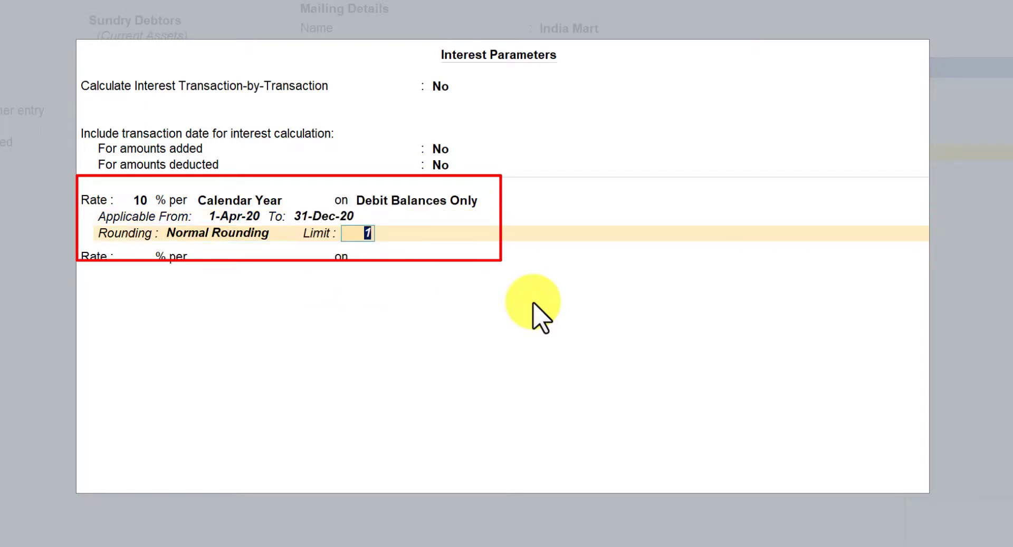
pyautogui.press('Return')
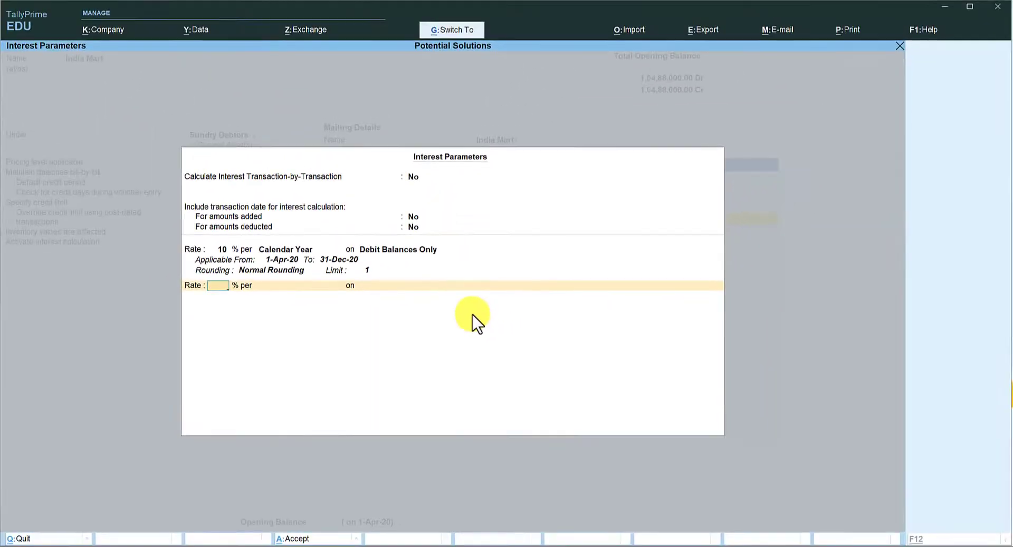
# Accept the interest parameters and save the India Mart ledger alteration
pyautogui.hotkey('ctrl', 'a')
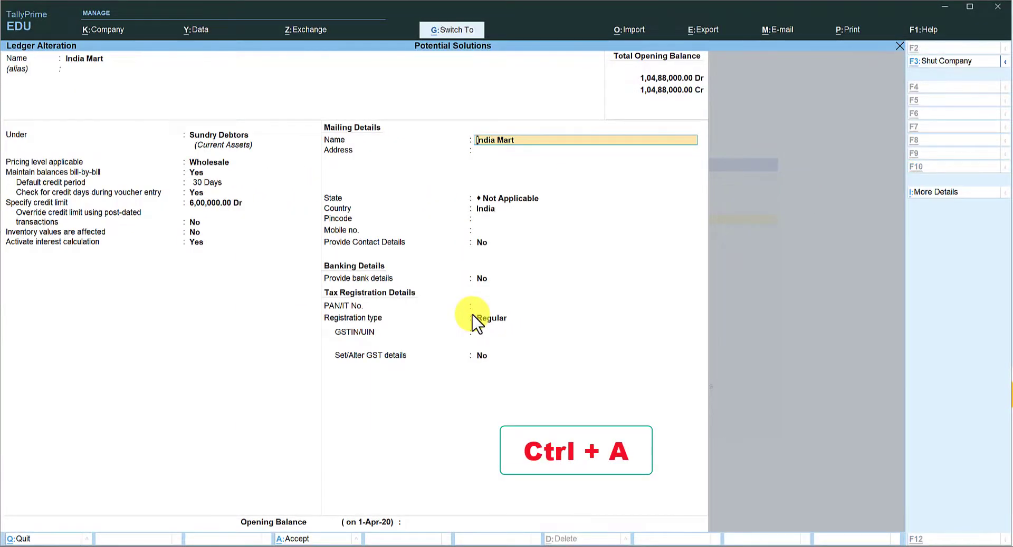
pyautogui.hotkey('ctrl', 'a')
pyautogui.press('Escape')
# Open the Ledger Interest Calculation report for India Mart and close it
pyautogui.press('Return')
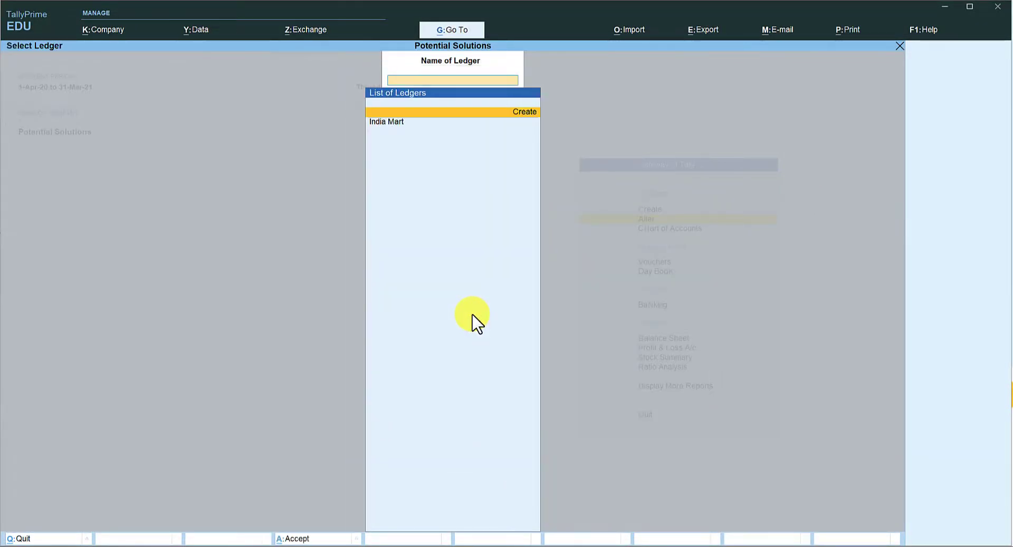
pyautogui.press('Down')
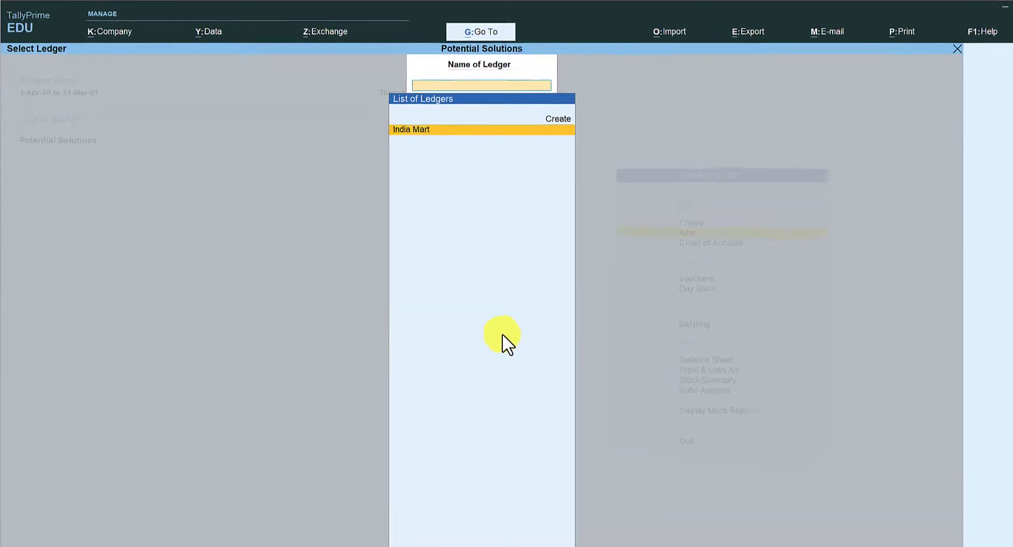
pyautogui.press('Return')
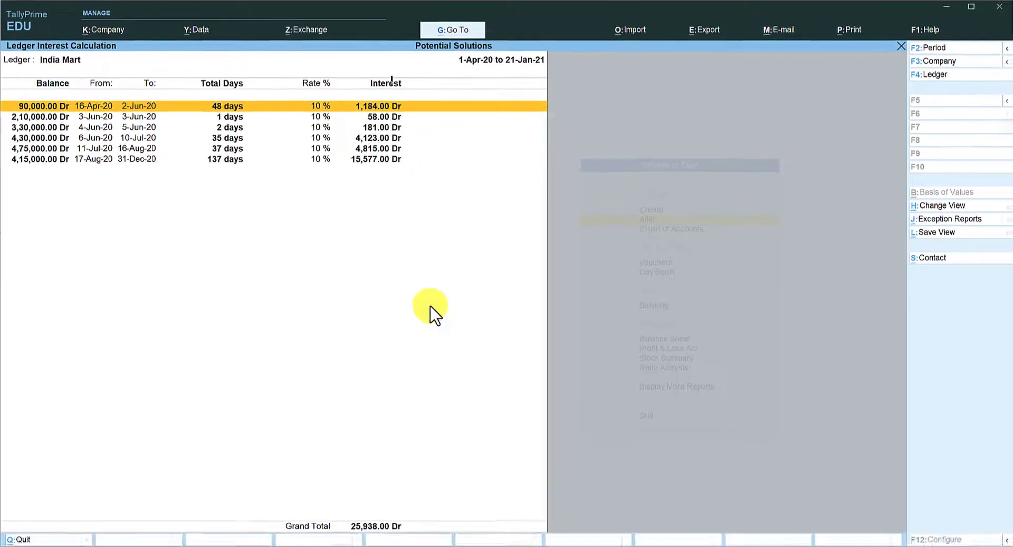
pyautogui.press('Escape')
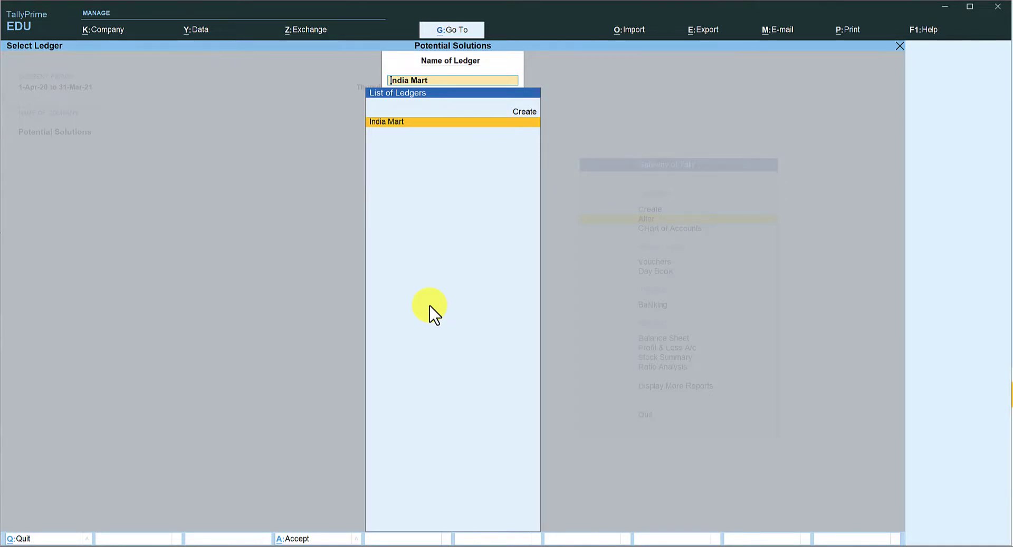
# Open the India Mart ledger for alteration through Go To and Alter Master
pyautogui.hotkey('alt', 'g')
pyautogui.press('Up')
pyautogui.press('Up')
pyautogui.press('Up')
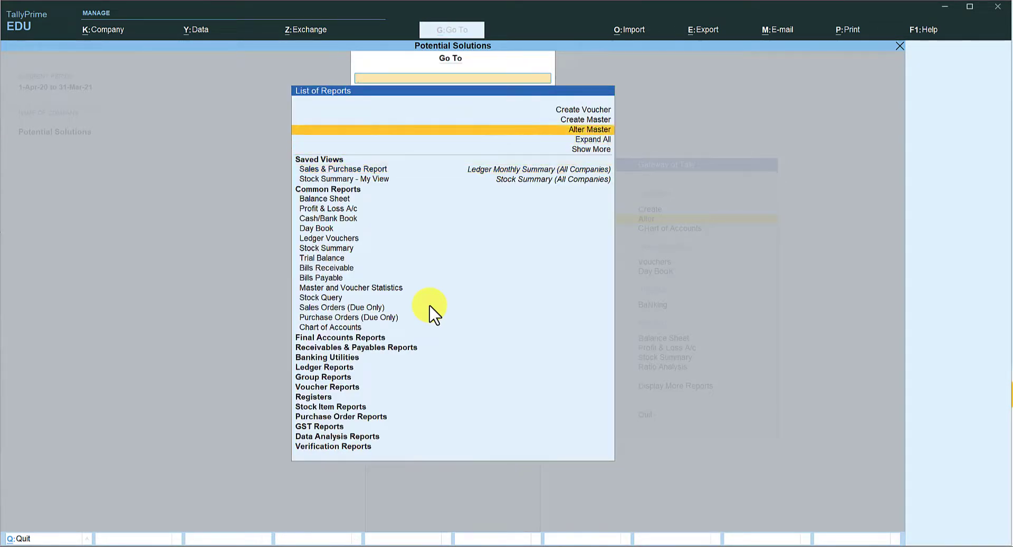
pyautogui.press('Return')
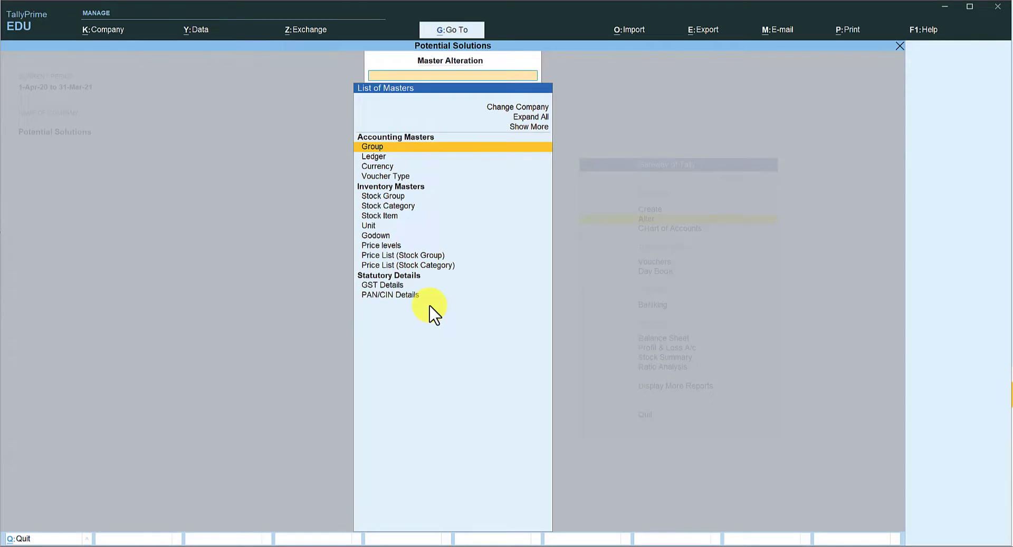
pyautogui.press('Down')
pyautogui.press('Return')
pyautogui.write('Ind')
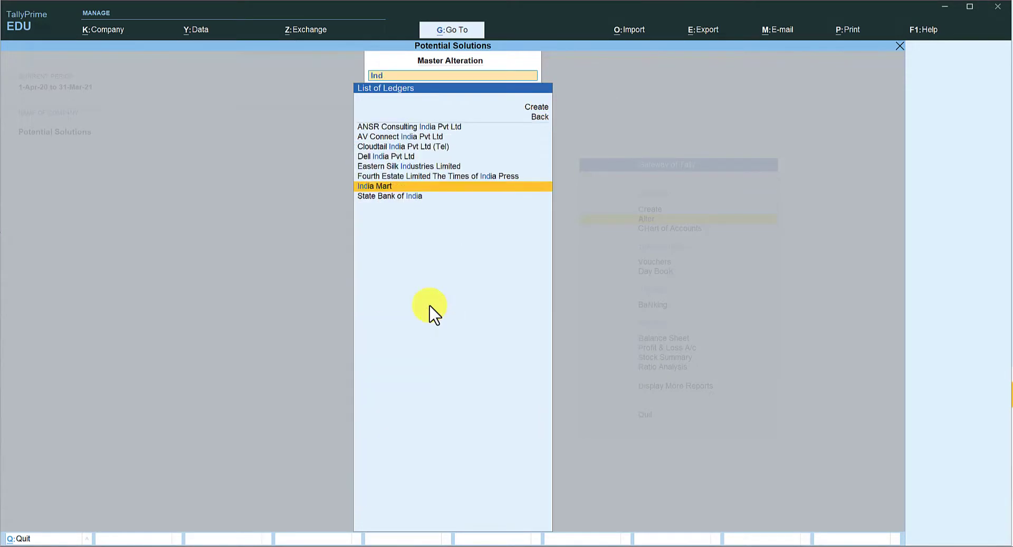
pyautogui.press('Return')
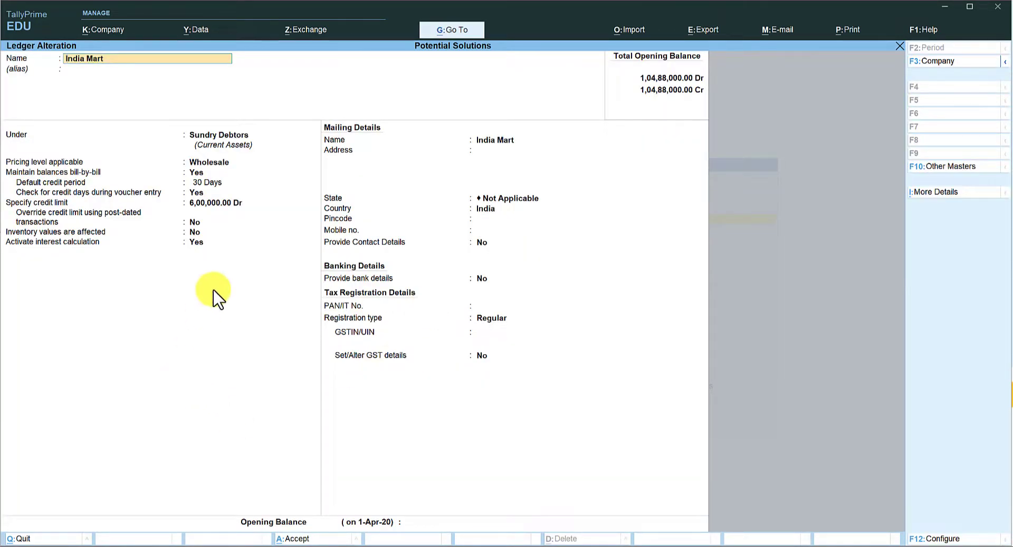
# Open the interest parameters and set Calculate Interest Transaction-by-Transaction to Yes
pyautogui.click(200, 242)
pyautogui.press('Return')
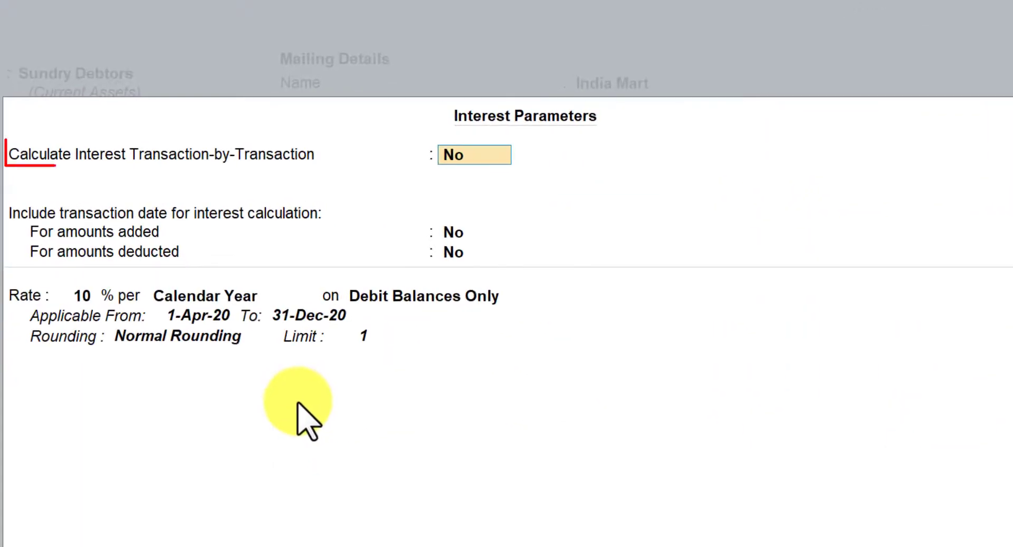
pyautogui.write('y')
pyautogui.press('Return')
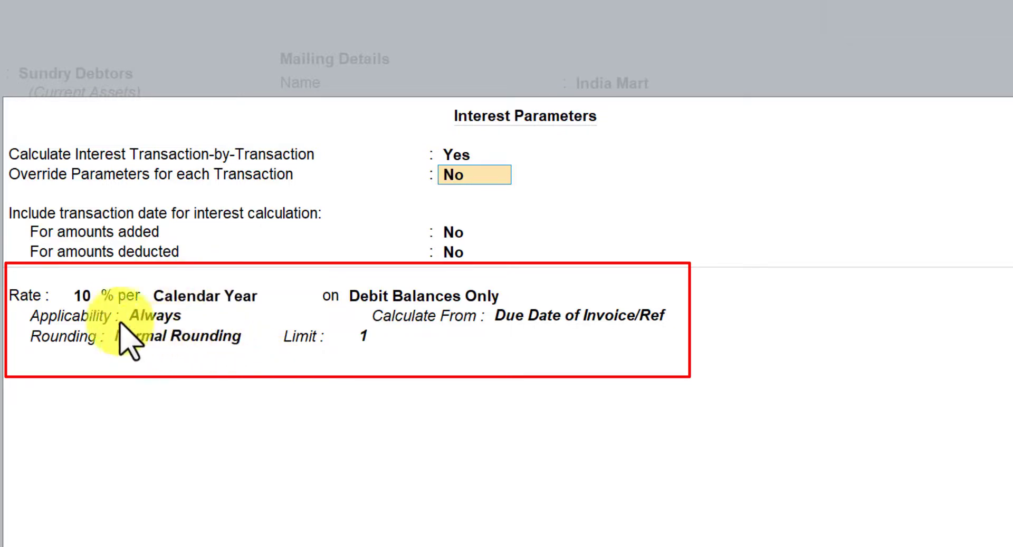
# Set the interest applicability to Past Due Date and accept the interest parameters
pyautogui.click(163, 317)
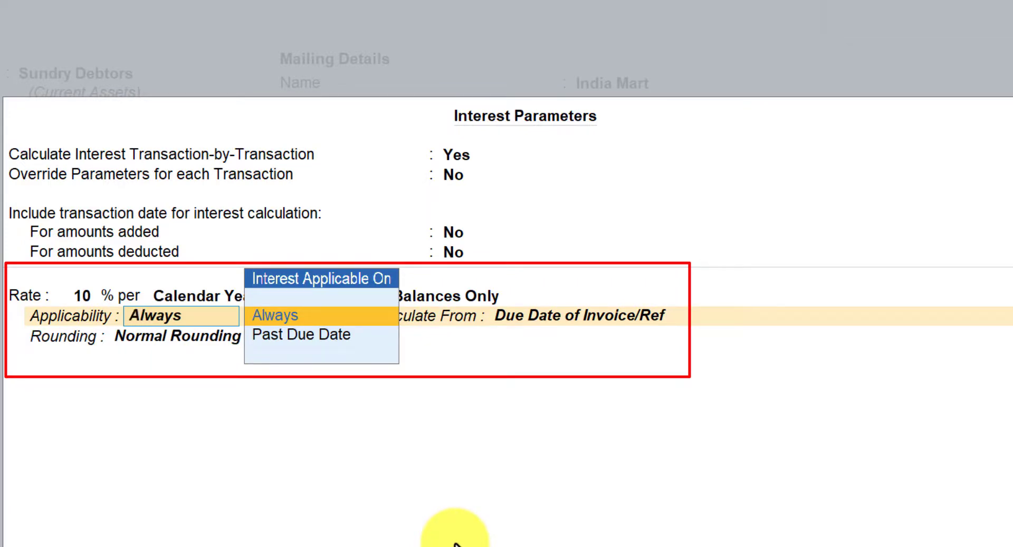
pyautogui.press('Down')
pyautogui.press('Return')
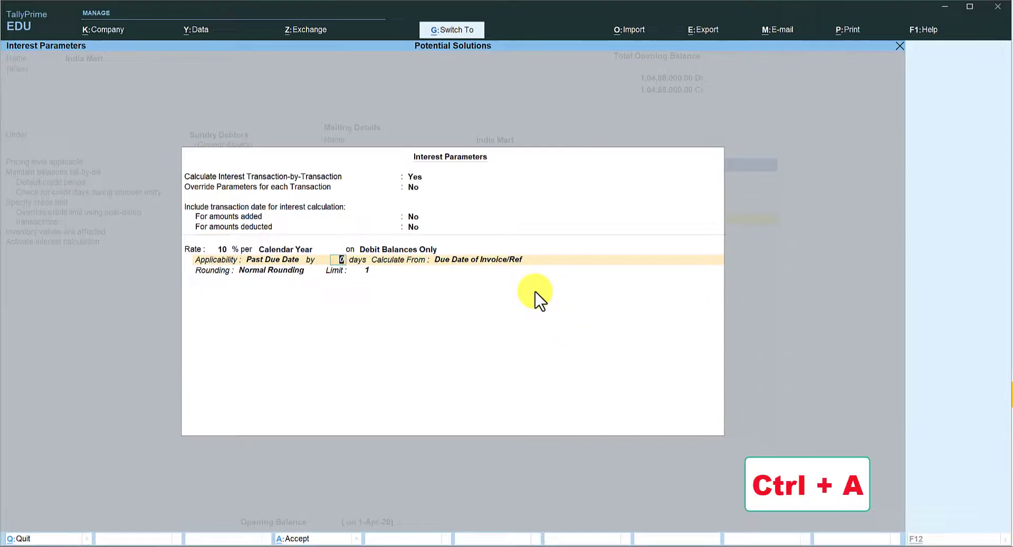
pyautogui.hotkey('ctrl', 'a')
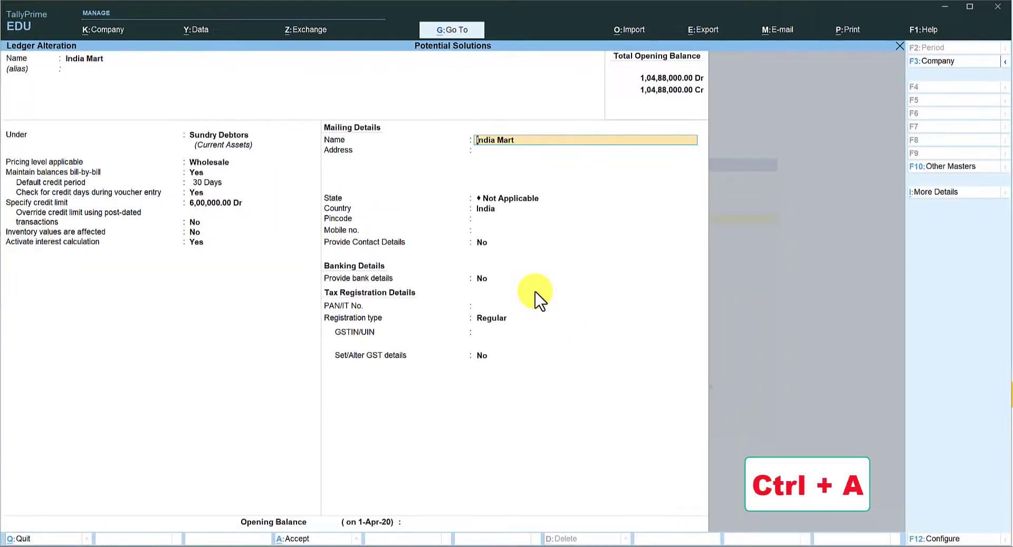
# Save the ledger alteration and open India Mart's interest calculation report in detailed view
pyautogui.hotkey('ctrl', 'a')
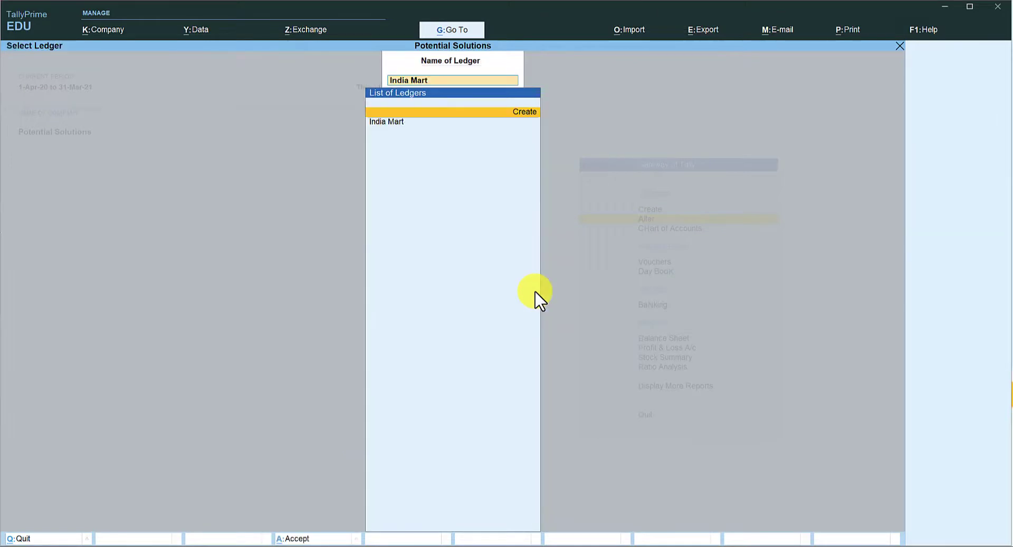
pyautogui.press('Return')
pyautogui.hotkey('alt', 'F5')
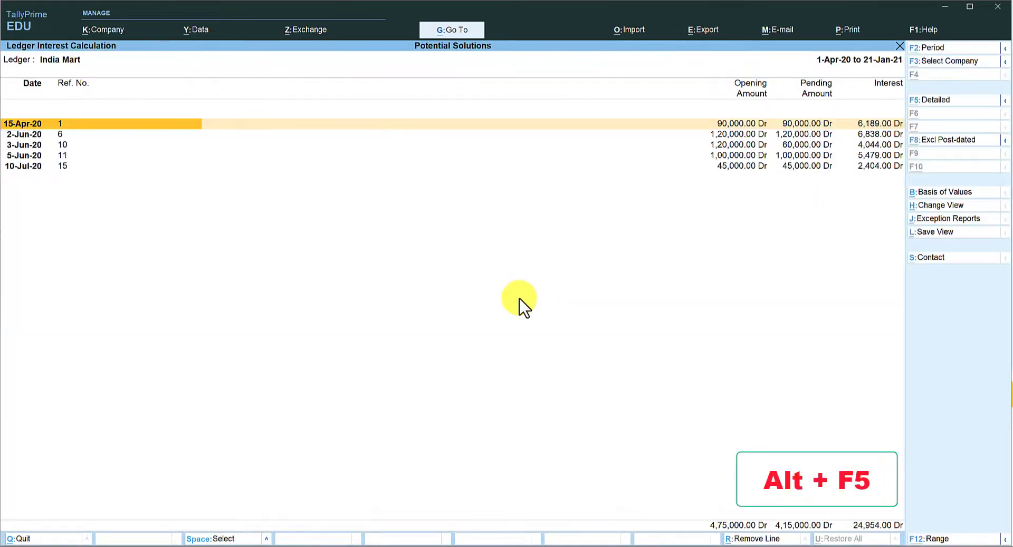